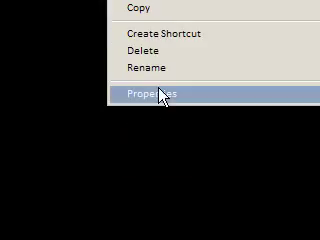
Open the Notepad shortcut's Properties dialog from its context menu.
left_click(160, 95)
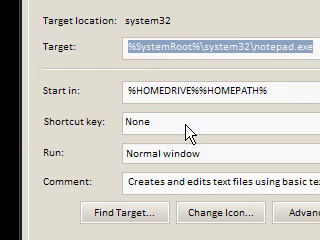
Assign CTRL + ALT + N as the Notepad shortcut's launch hotkey.
left_click(187, 128)
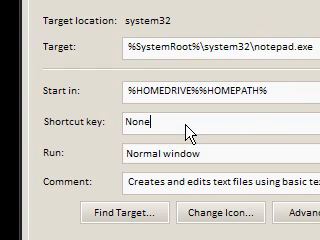
key("ctrl+alt+n")
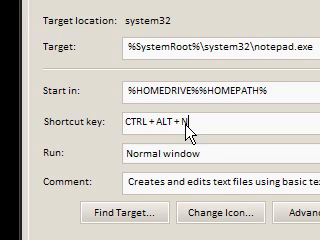